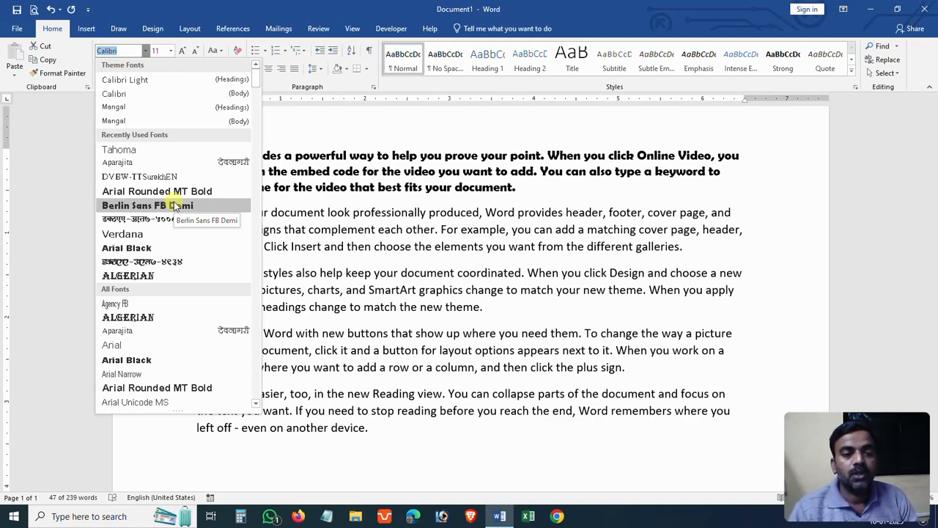
Set the font of the first paragraph to Book Antiqua.
scroll(175, 206, "down", 4)
scroll(175, 206, "down", 2)
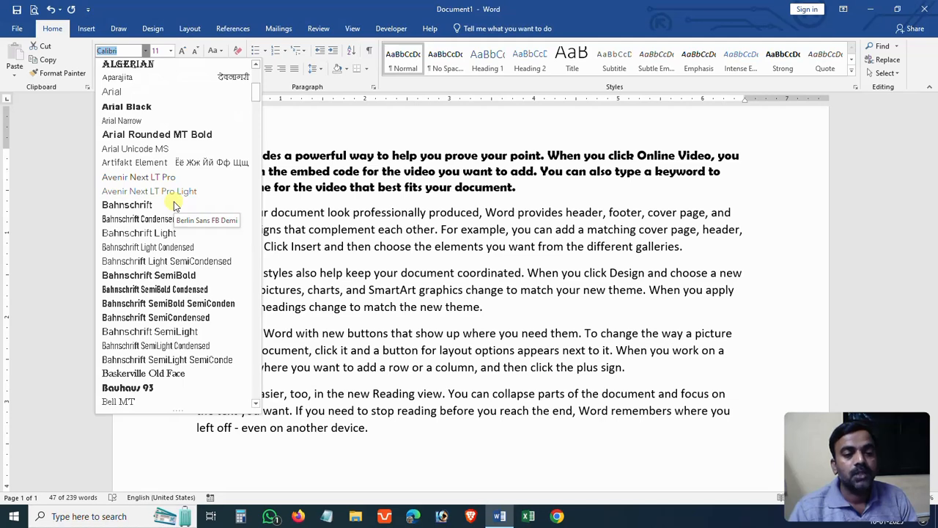
scroll(174, 206, "down", 7)
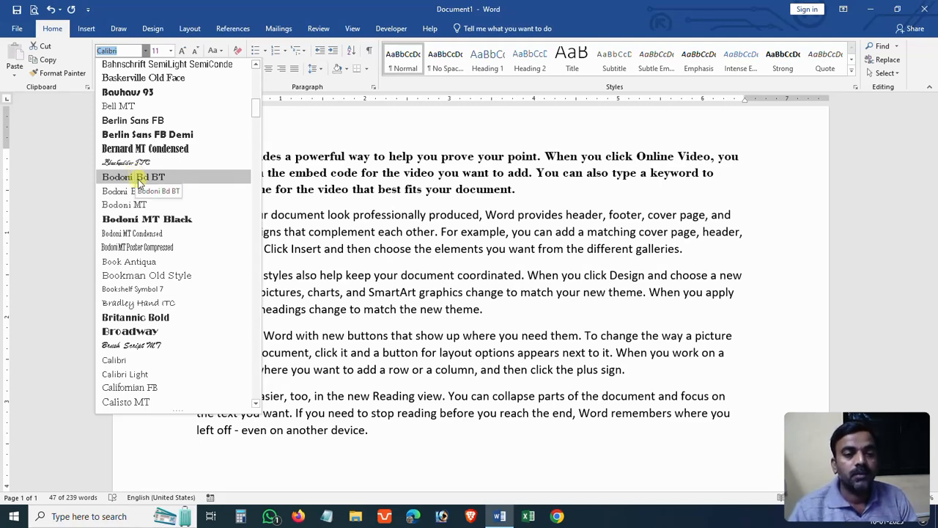
left_click(137, 264)
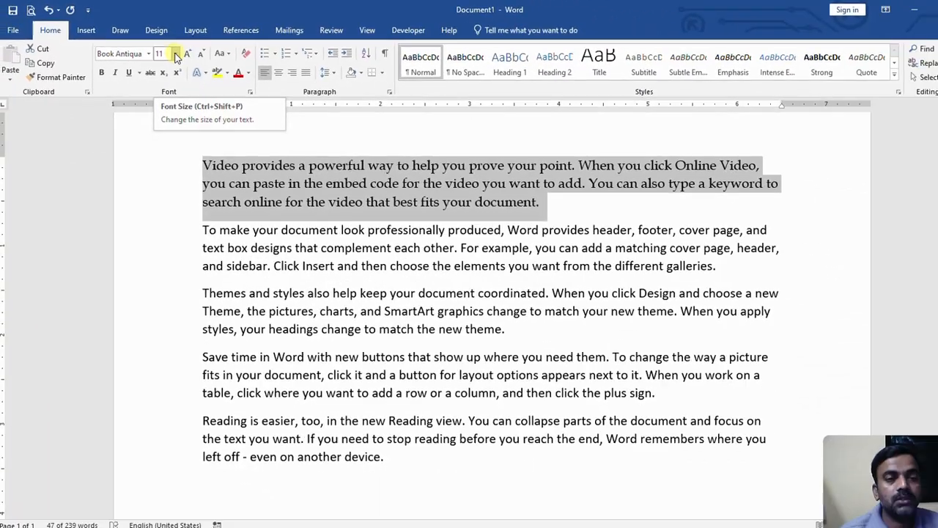
Set the font size of the first paragraph to 14.
left_click(301, 132)
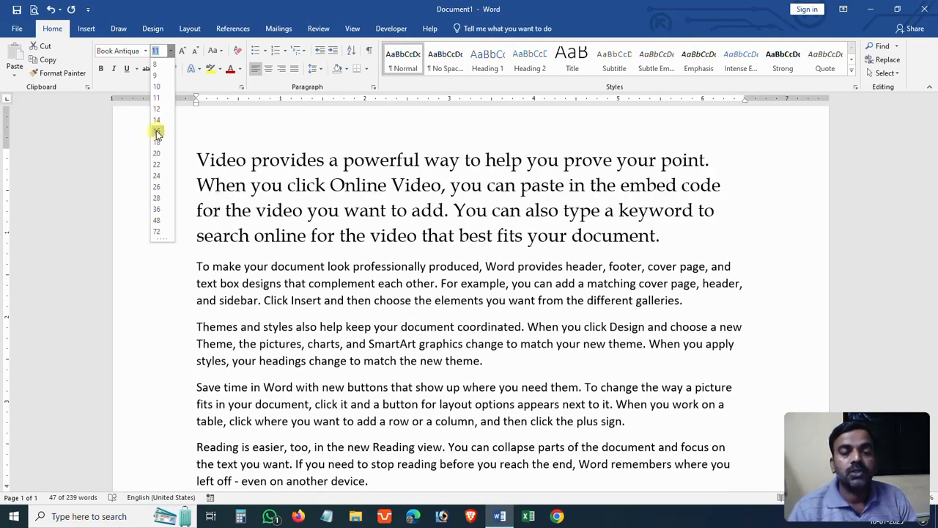
left_click(156, 119)
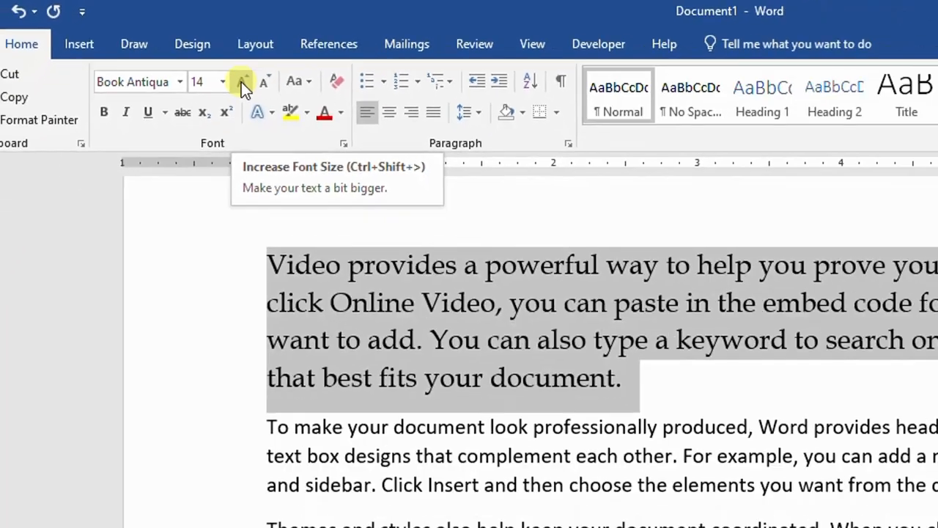
Increase the first paragraph's font size stepwise to 20, and decrease it stepwise to 16.
left_click(369, 147)
left_click(369, 146)
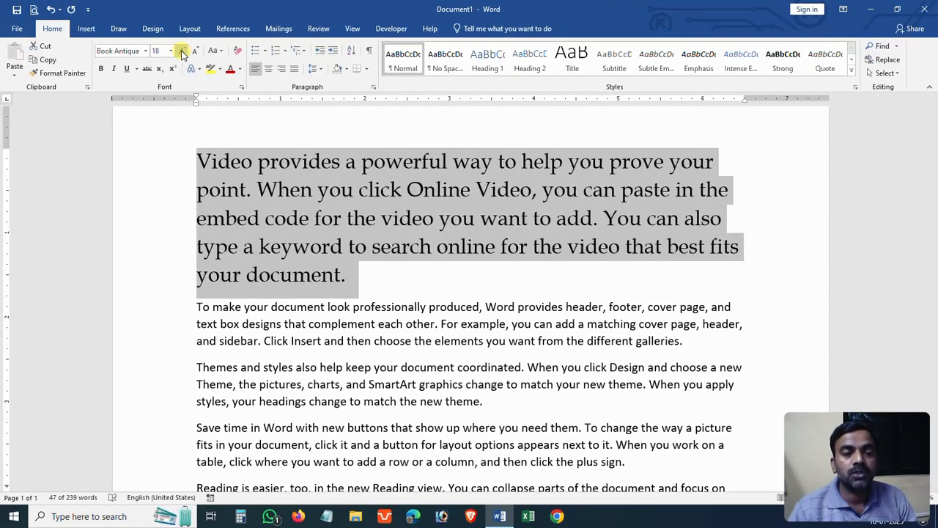
left_click(182, 54)
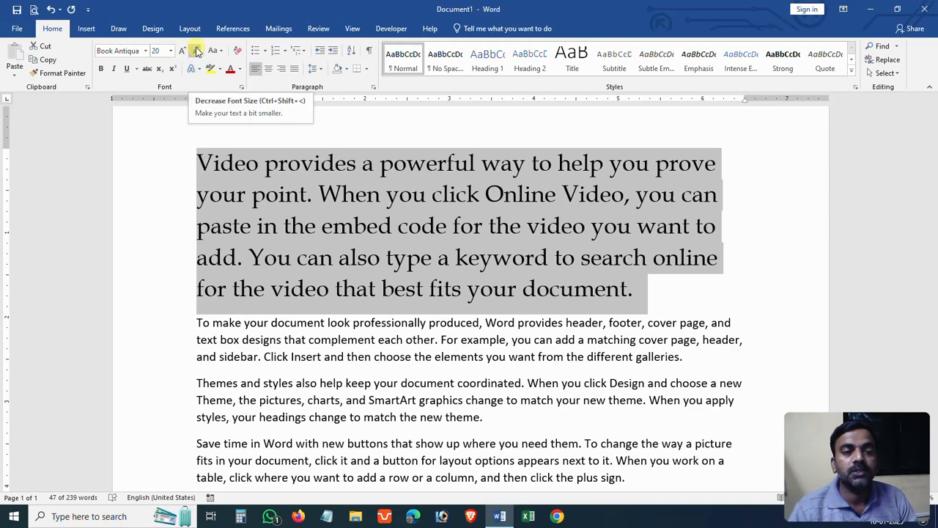
left_click(197, 50)
left_click(196, 50)
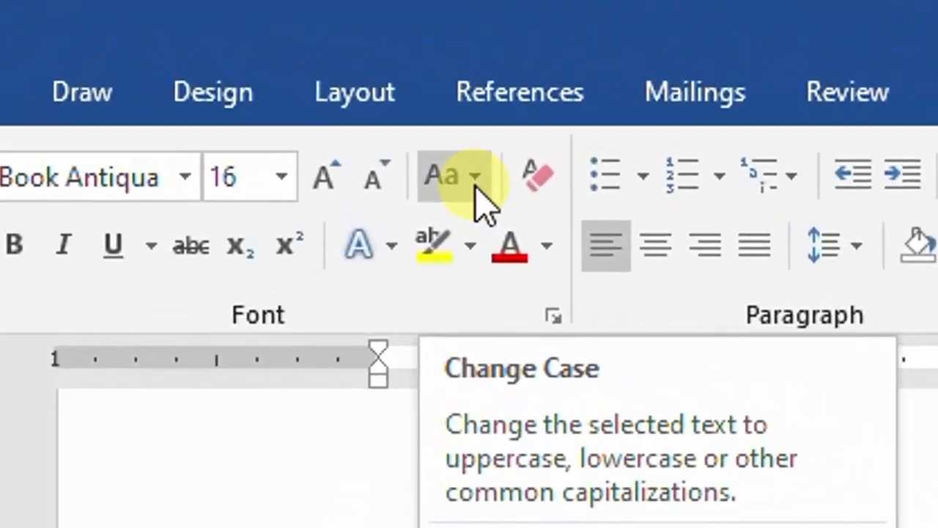
Change the case of the first paragraph to Capitalize Each Word, and apply tOGGLE cASE to it.
left_click(475, 177)
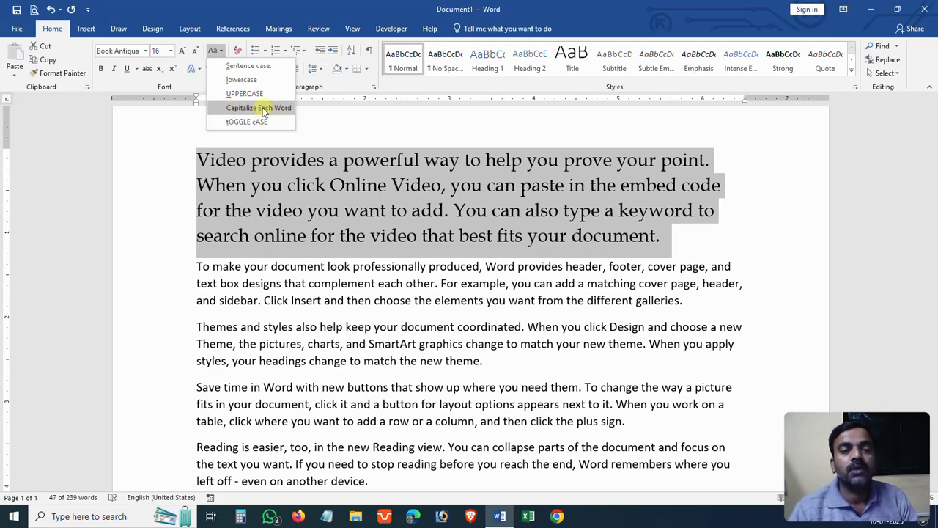
left_click(262, 109)
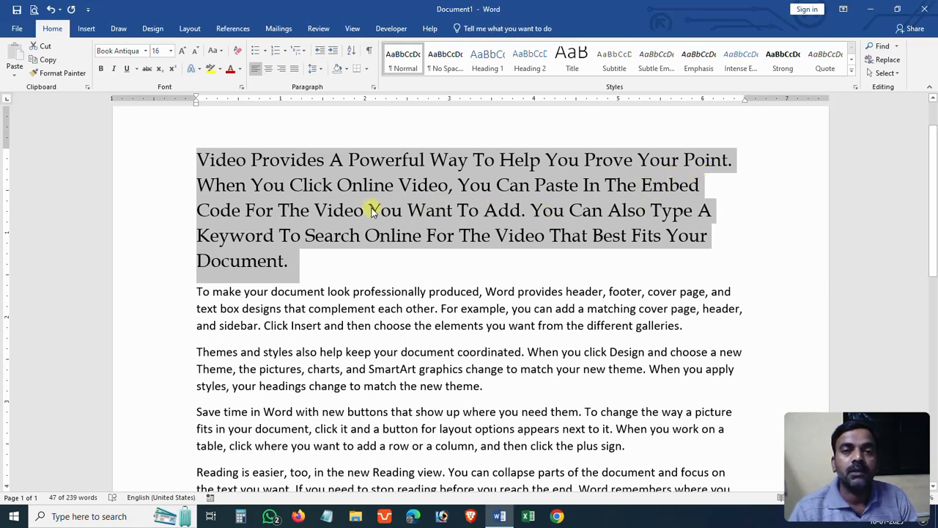
left_click(213, 50)
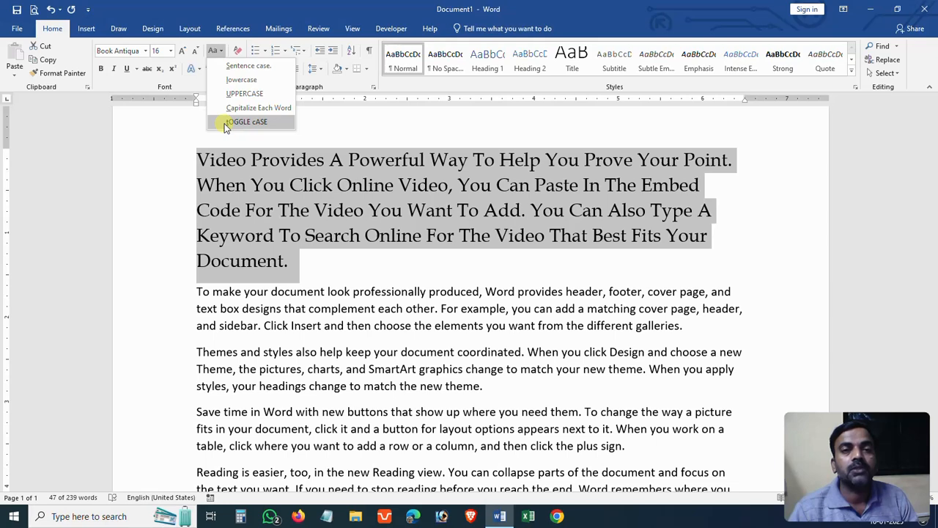
left_click(225, 122)
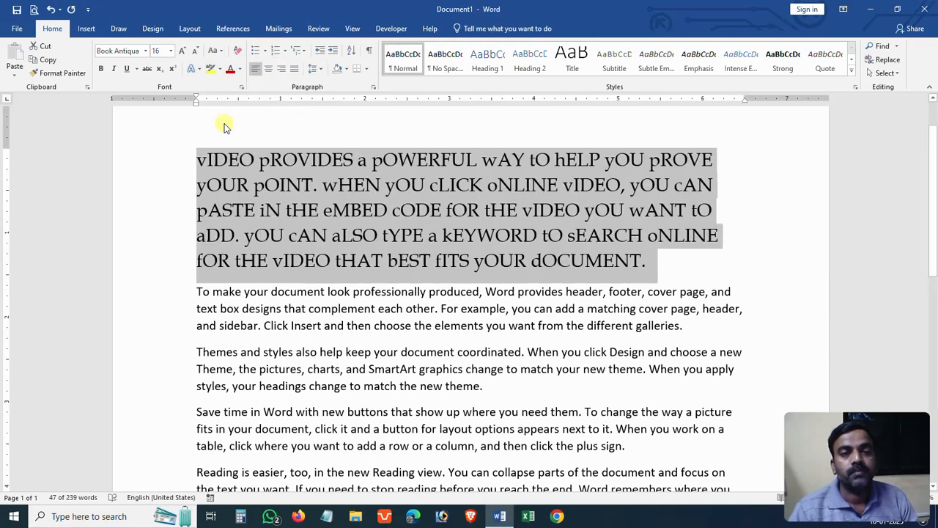
Change the case of the first paragraph to Sentence case.
left_click(213, 51)
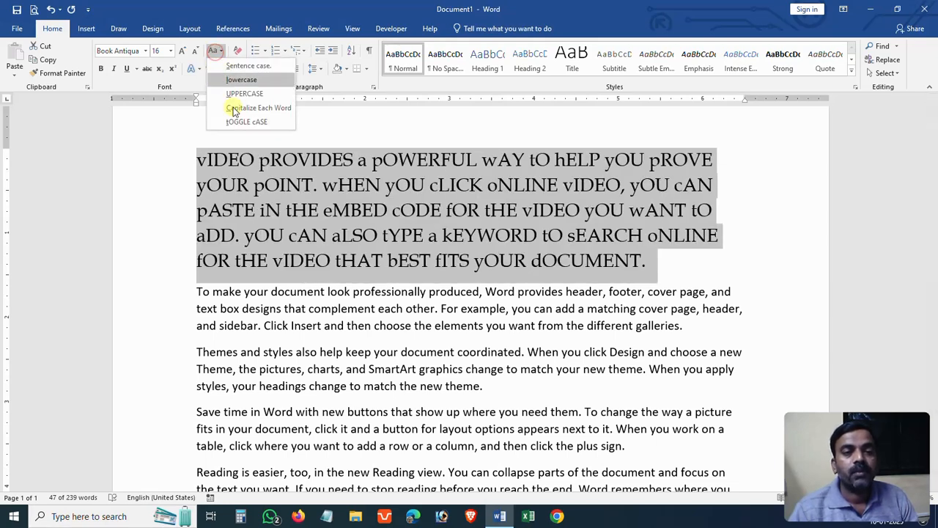
left_click(232, 66)
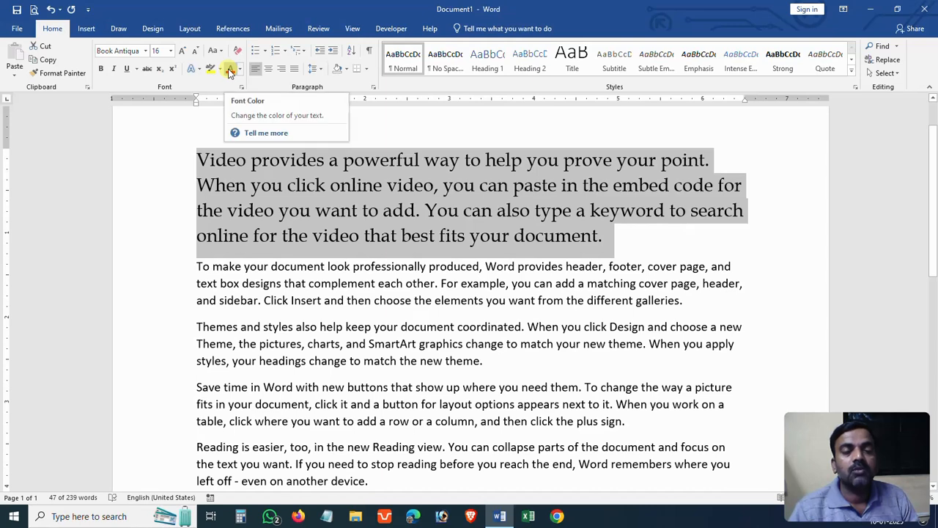
left_click(214, 51)
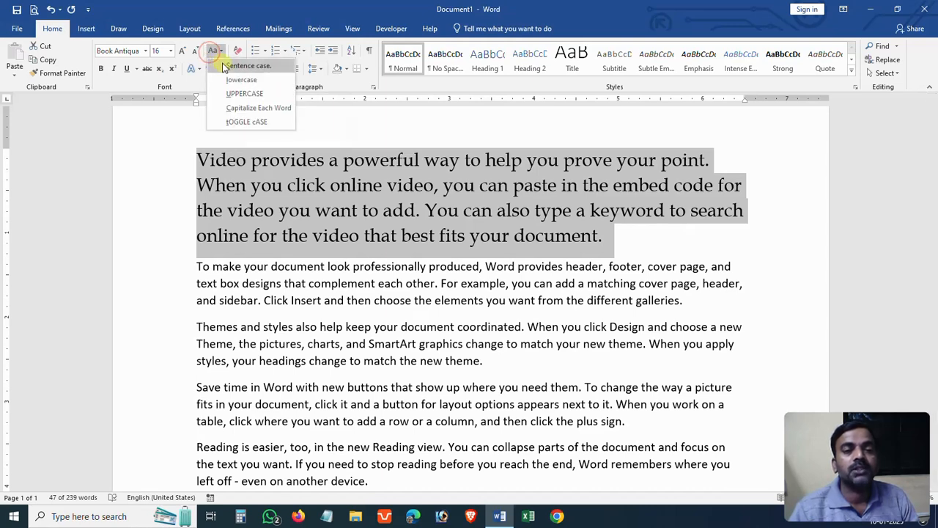
left_click(224, 65)
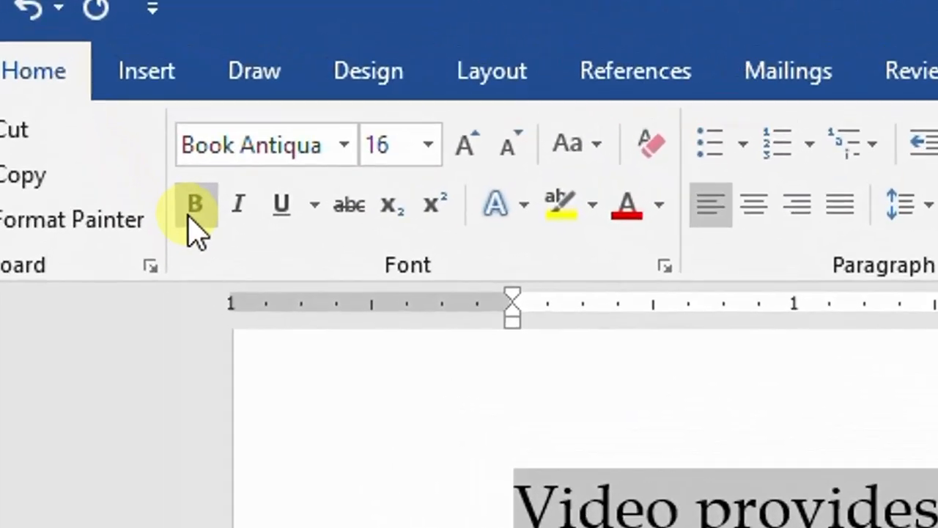
Apply bold and italic to the first paragraph, and remove both formats again.
left_click(199, 220)
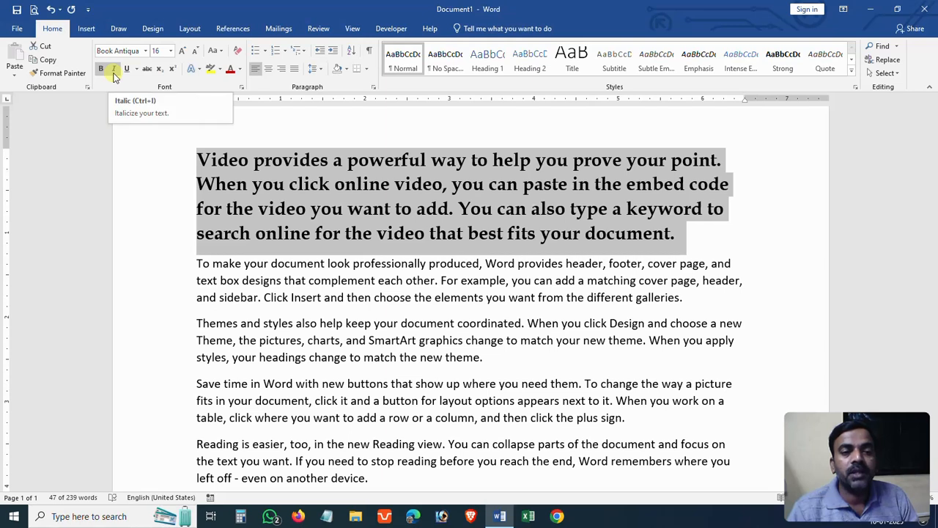
left_click(114, 72)
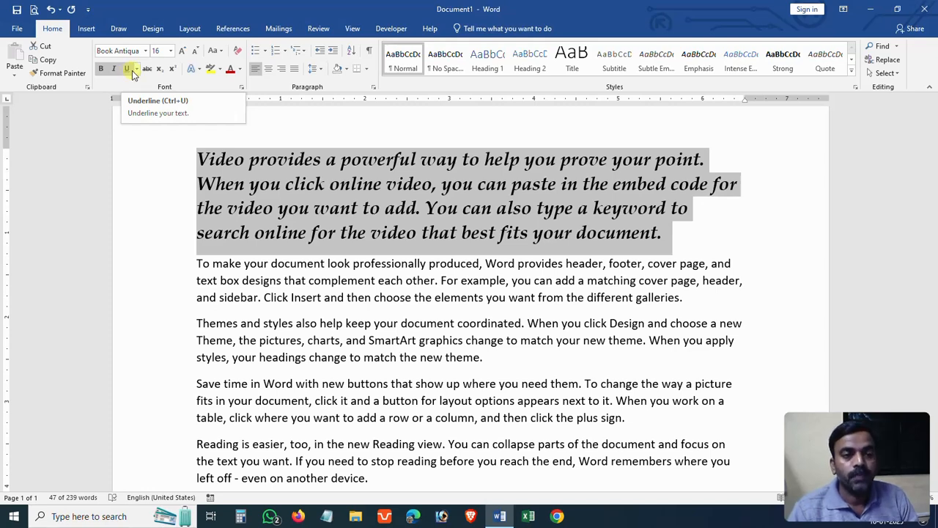
left_click(100, 68)
left_click(114, 68)
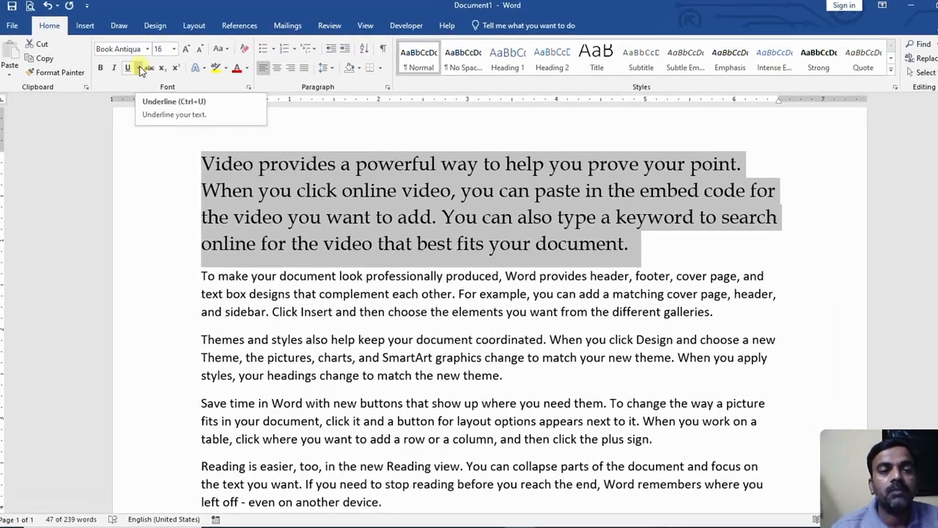
Apply a double underline to the first paragraph and set the underline color to the standard purple.
left_click(138, 68)
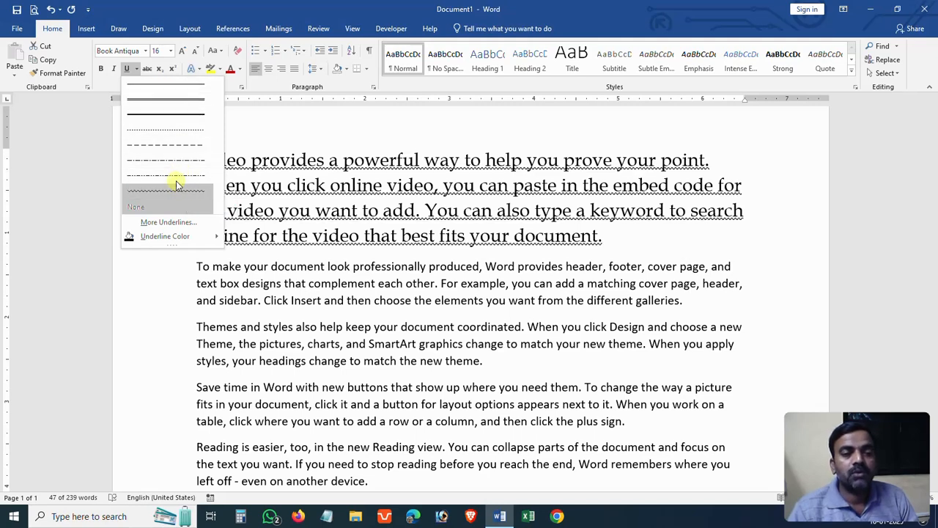
left_click(176, 100)
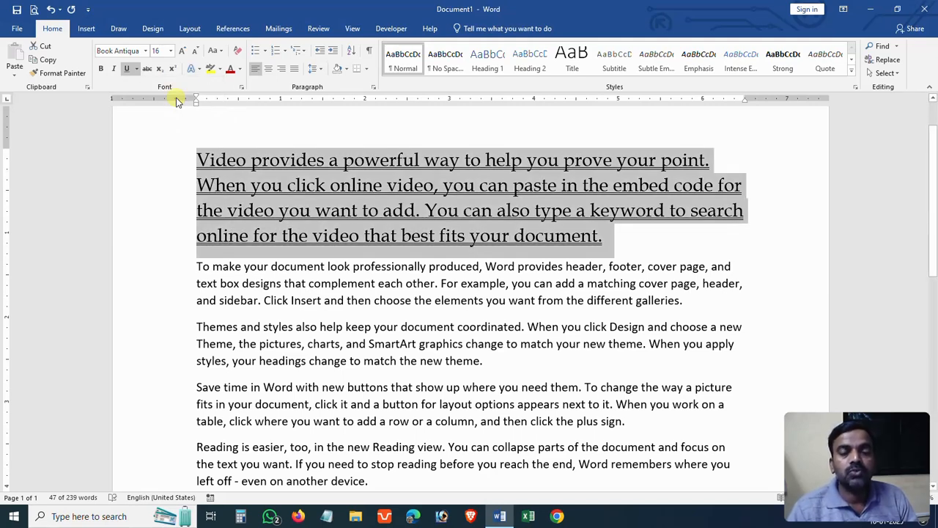
left_click(137, 70)
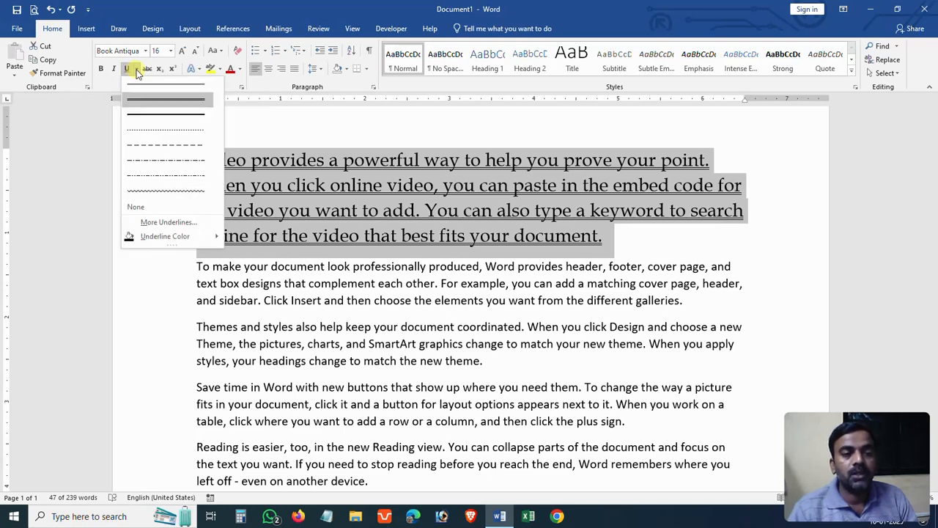
mouse_move(165, 242)
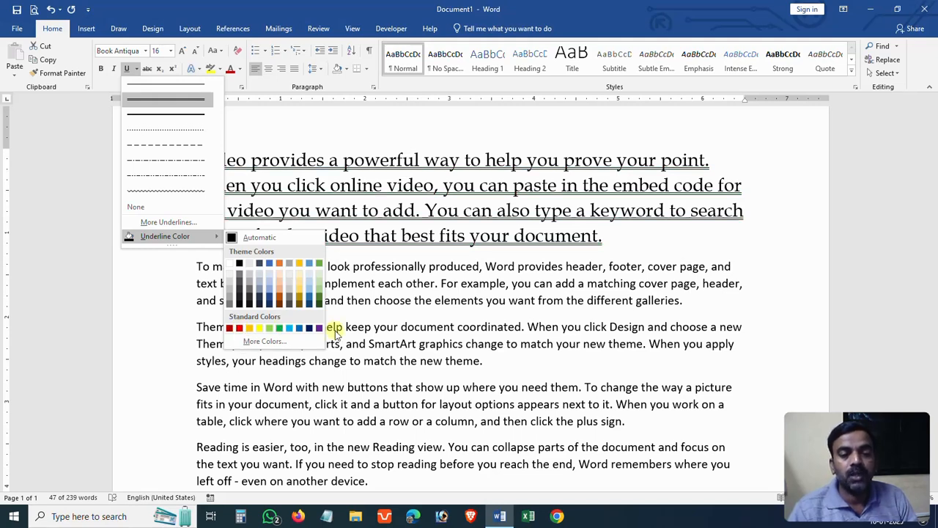
left_click(319, 331)
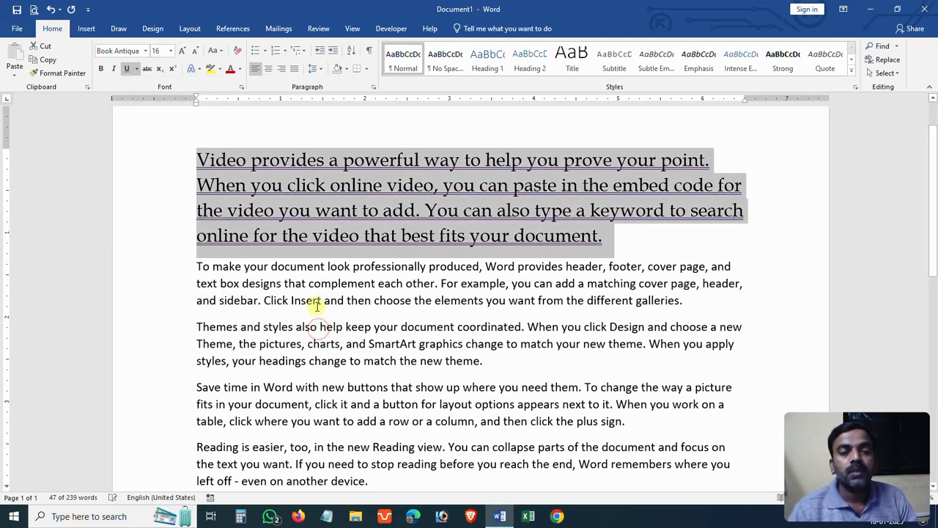
Change the first paragraph's underline style to Words only, and remove the underline altogether.
left_click(136, 69)
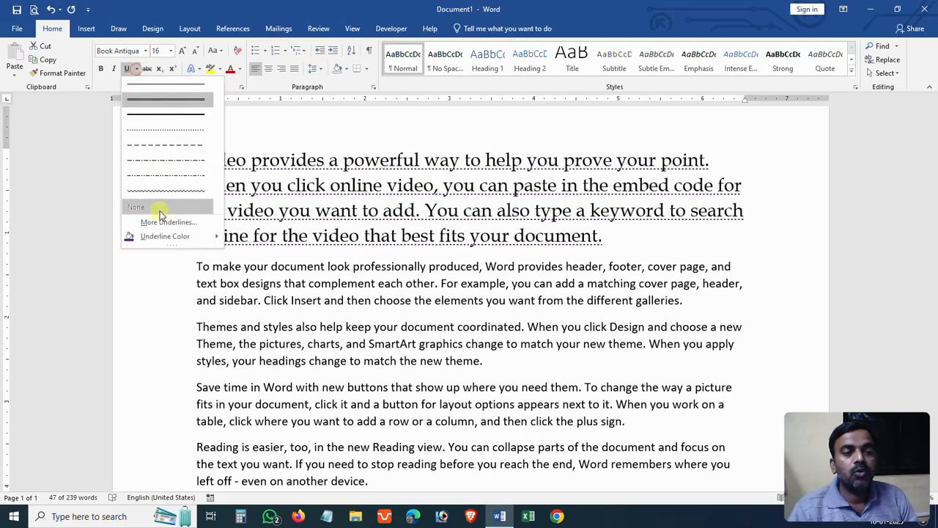
left_click(165, 224)
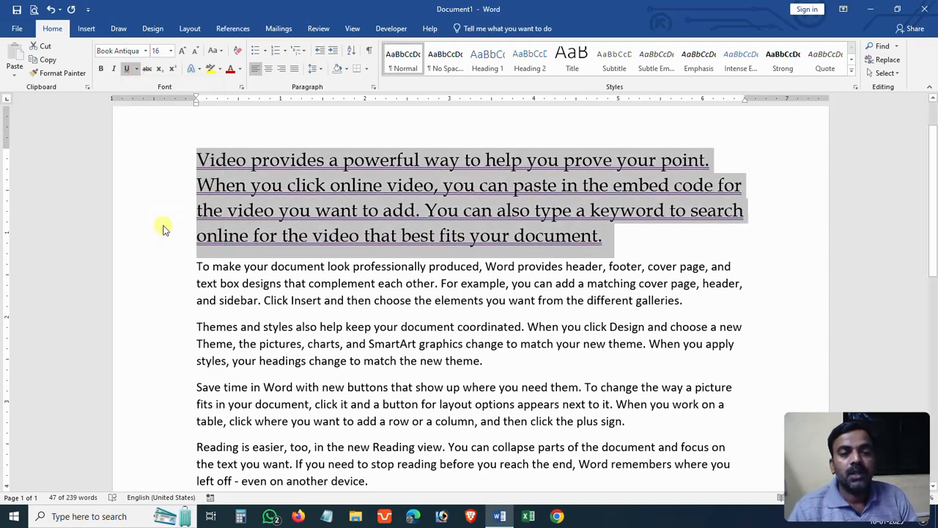
left_click(480, 246)
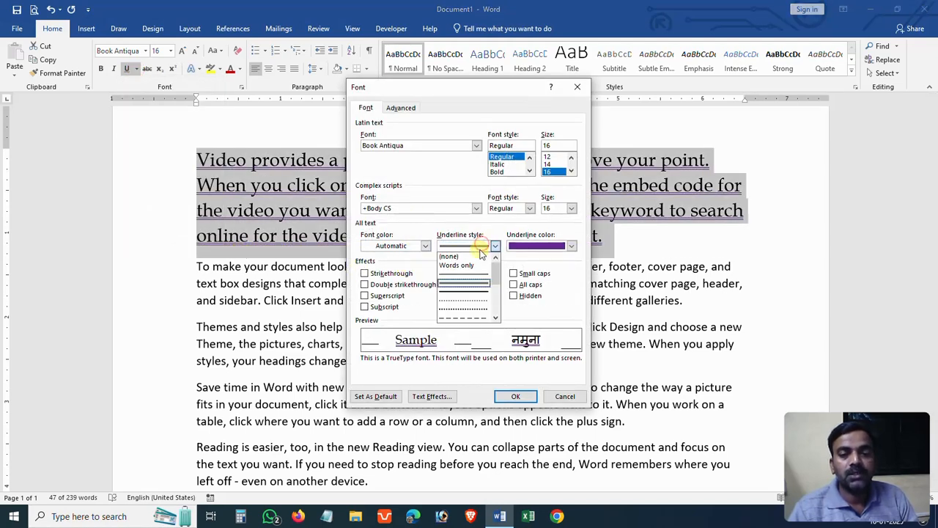
left_click(469, 265)
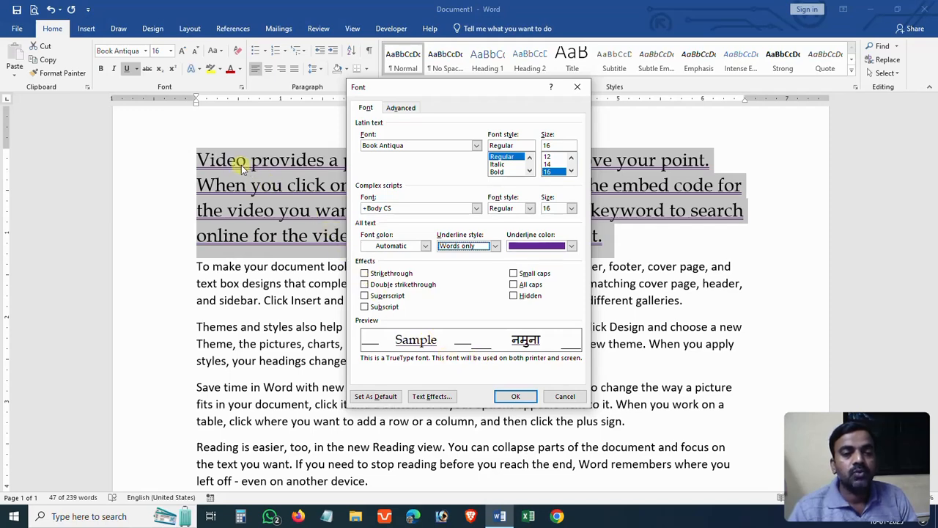
left_click(516, 395)
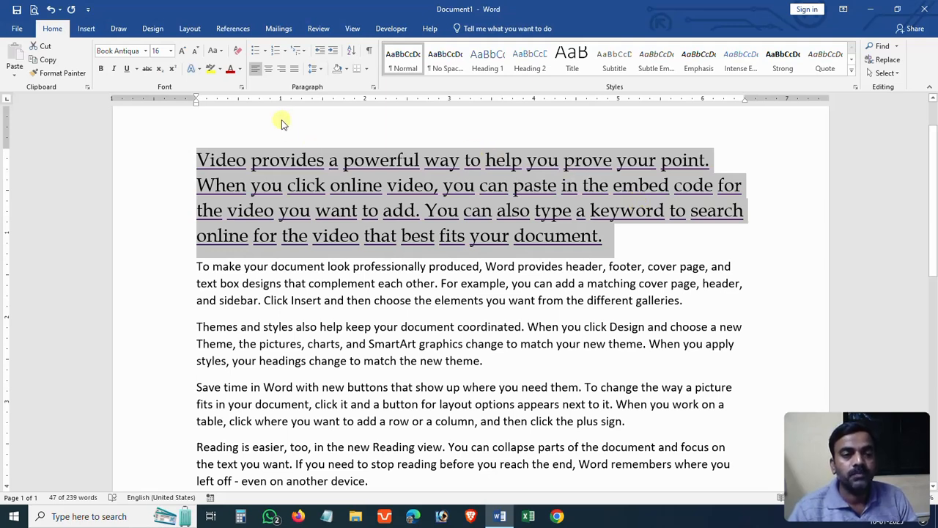
left_click(129, 69)
left_click(129, 68)
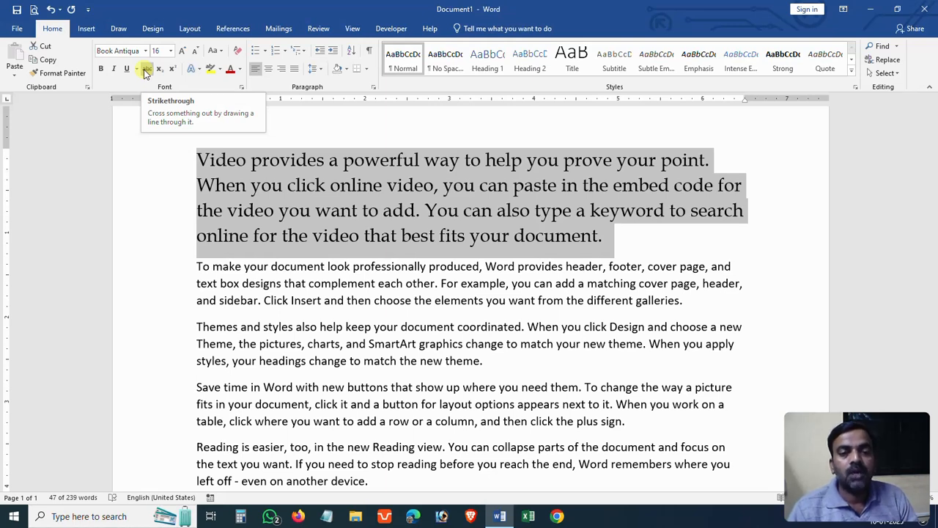
Apply strikethrough to the first paragraph and remove it again.
left_click(145, 69)
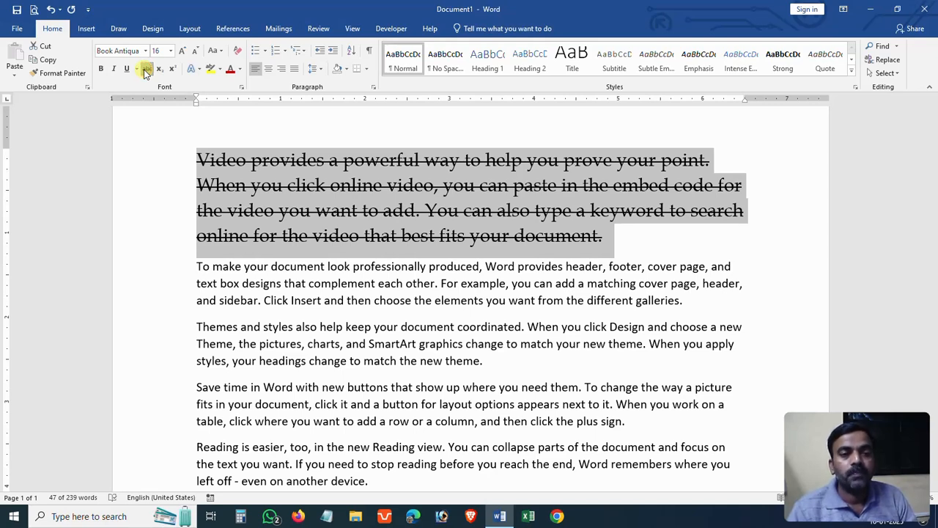
left_click(145, 69)
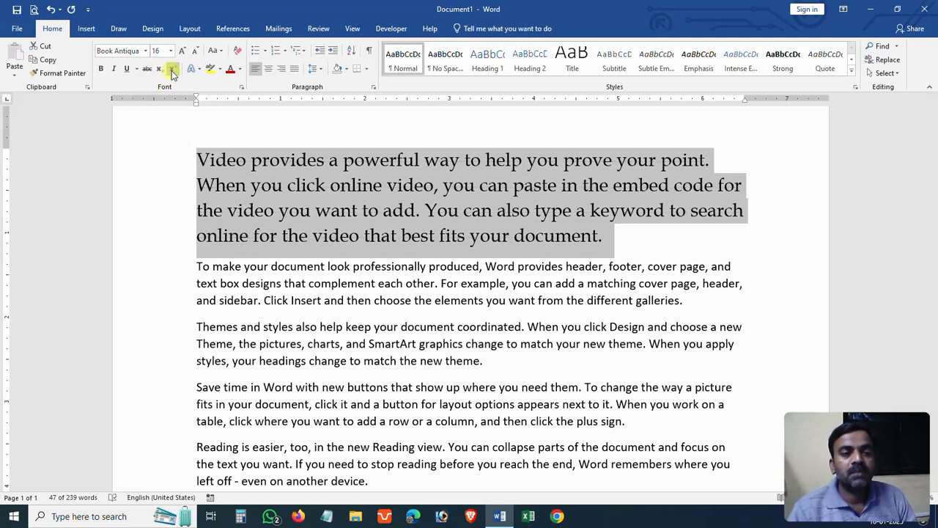
Enter the text H2O on the line below the last paragraph.
scroll(338, 189, "down", 3)
scroll(339, 189, "down", 3)
left_click(262, 280)
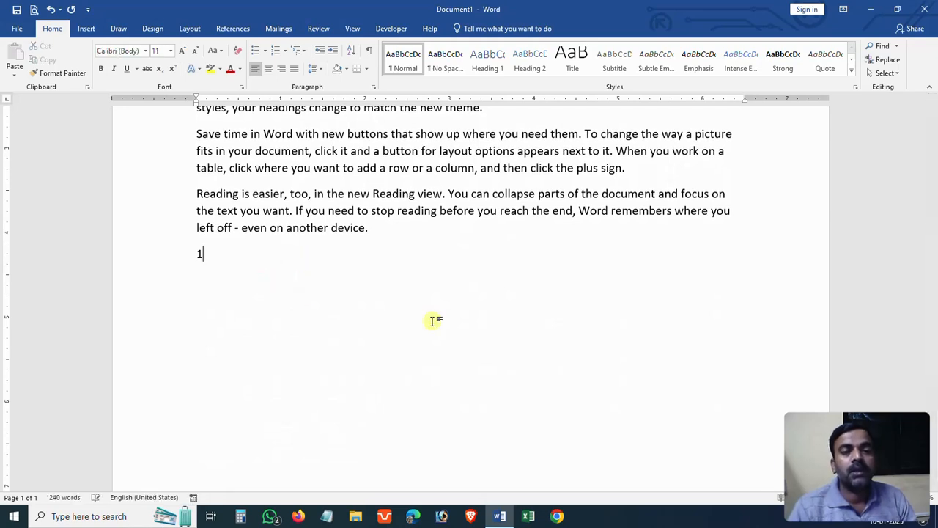
type("H2")
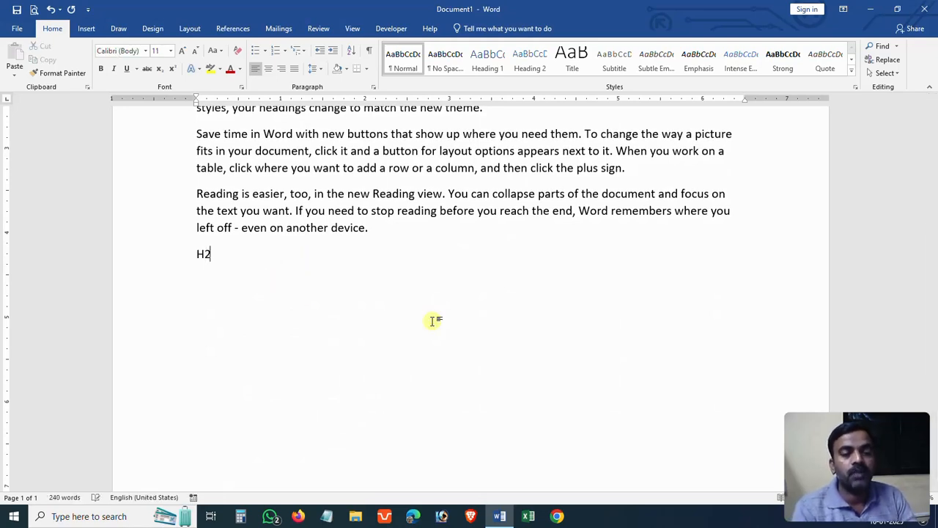
type("O")
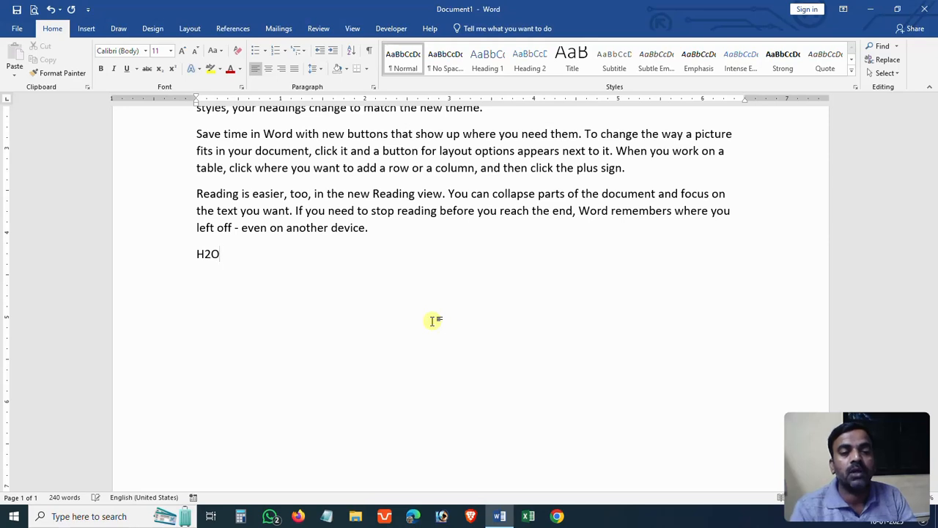
Enter CO2, 102 and 153 on separate lines below H2O.
key("Return")
type("CO2")
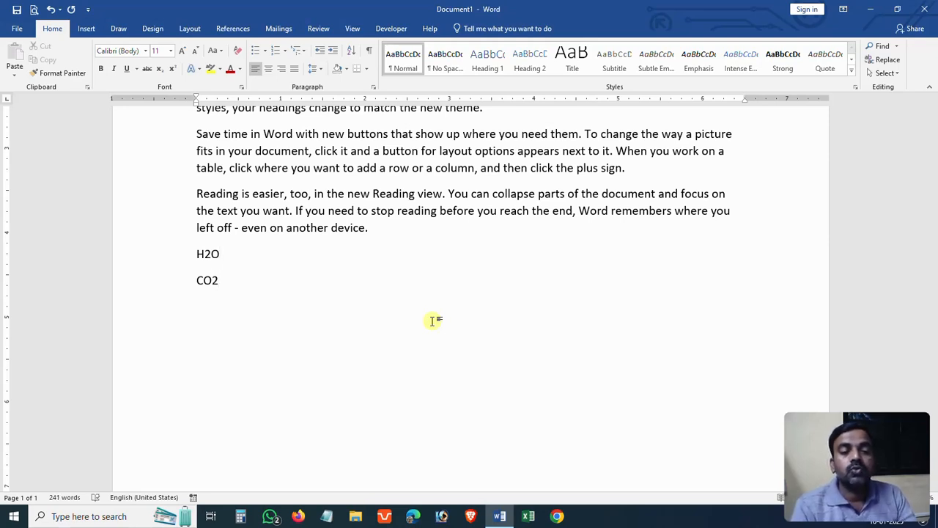
key("Return")
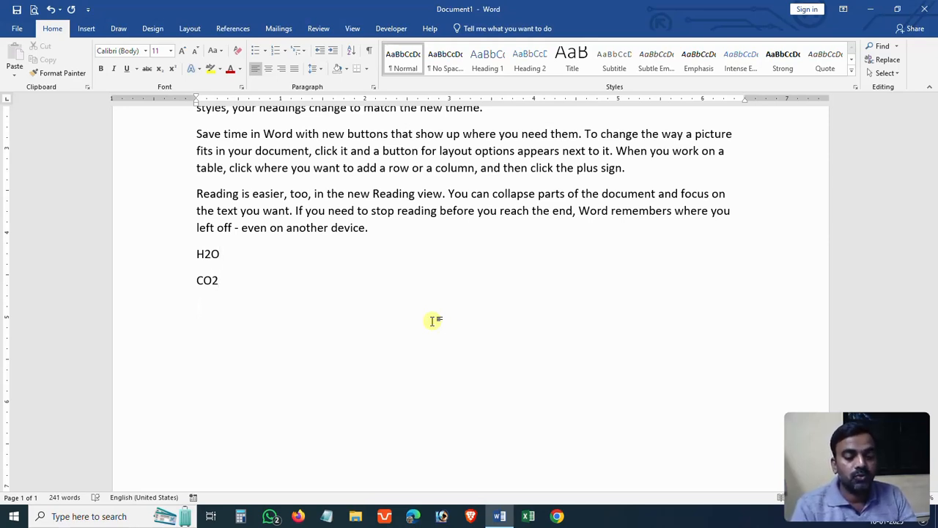
type("102")
key("Return")
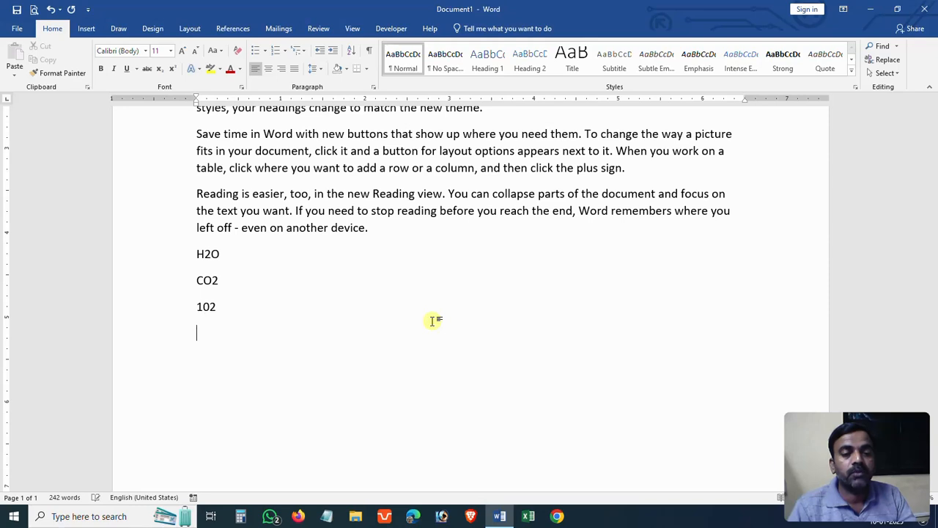
type("5")
key("BackSpace")
type("153")
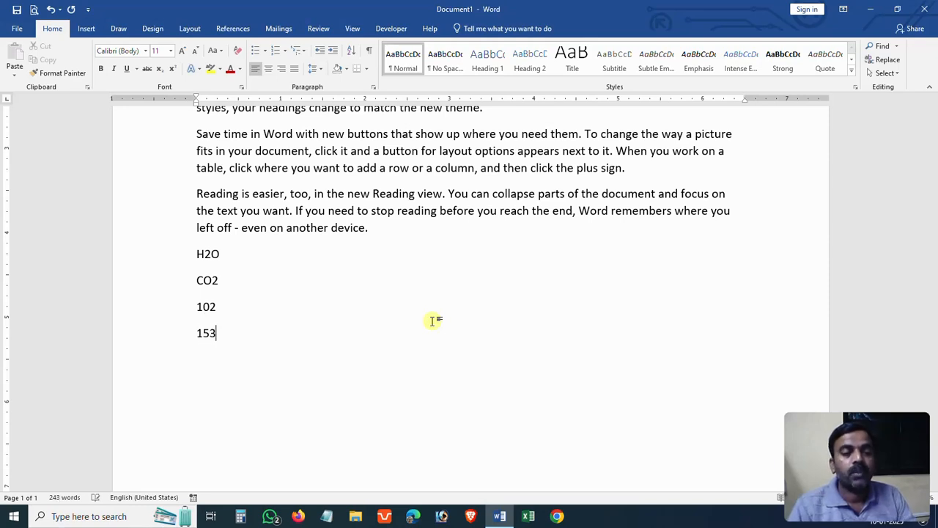
Increase the font size of the H2O, CO2, 102 and 153 lines to 22.
left_click_drag(193, 250, 219, 331)
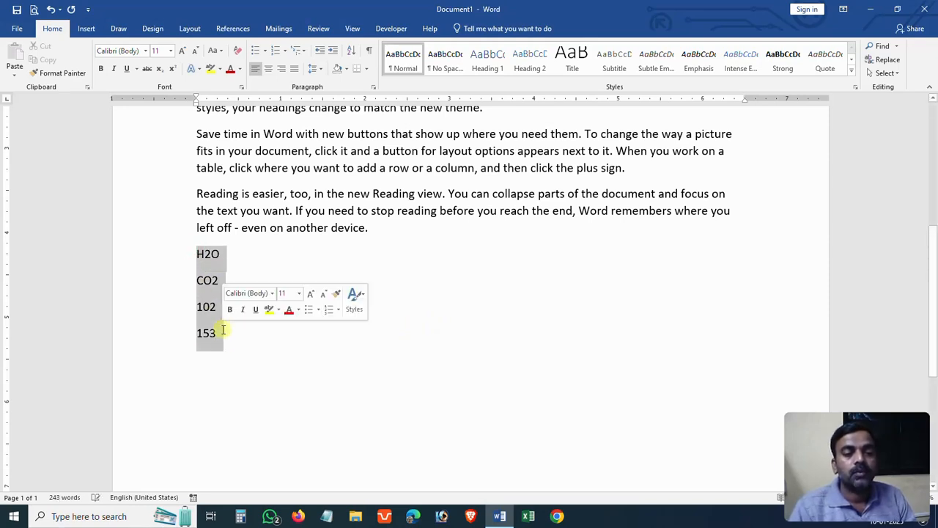
left_click(183, 51)
left_click(183, 51)
left_click(183, 51)
left_click(182, 51)
left_click(183, 51)
left_click(183, 51)
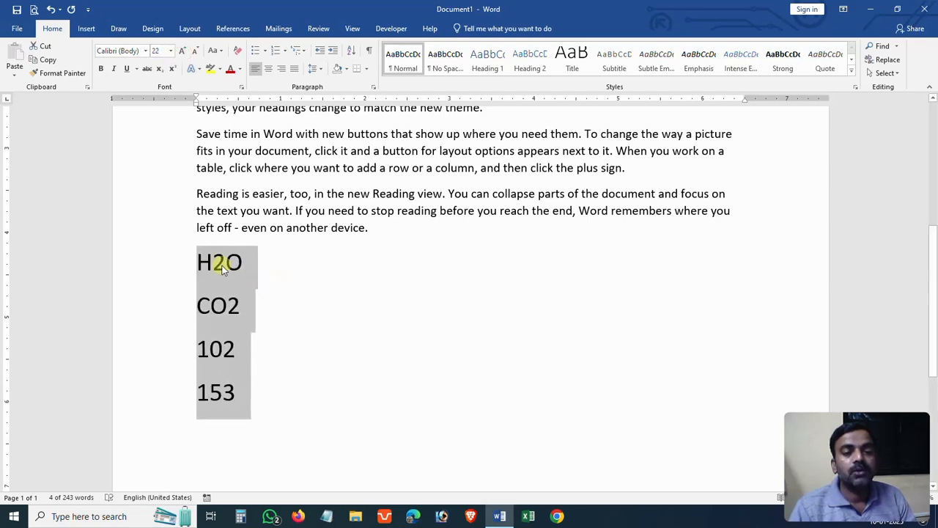
Format the 2 in H2O and the 2 in CO2 as subscript.
left_click(222, 268)
left_click_drag(212, 263, 227, 264)
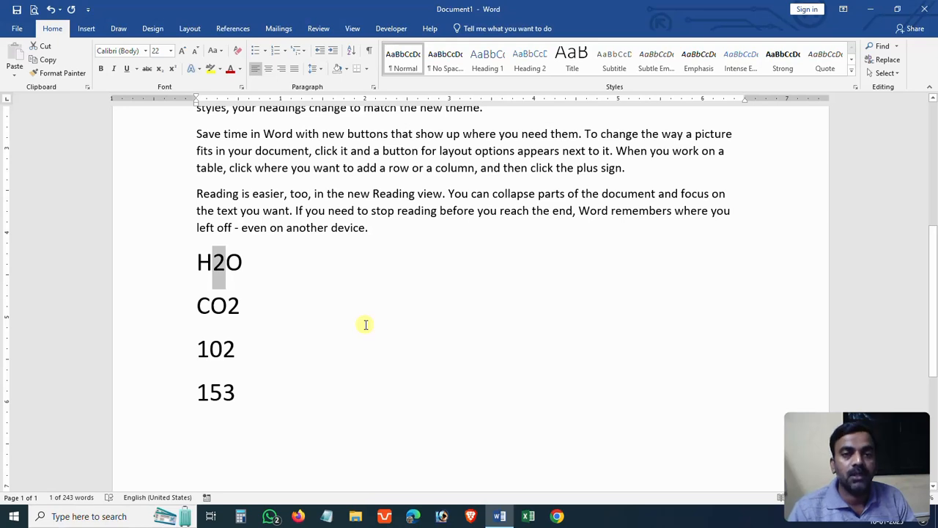
left_click_drag(213, 264, 222, 270)
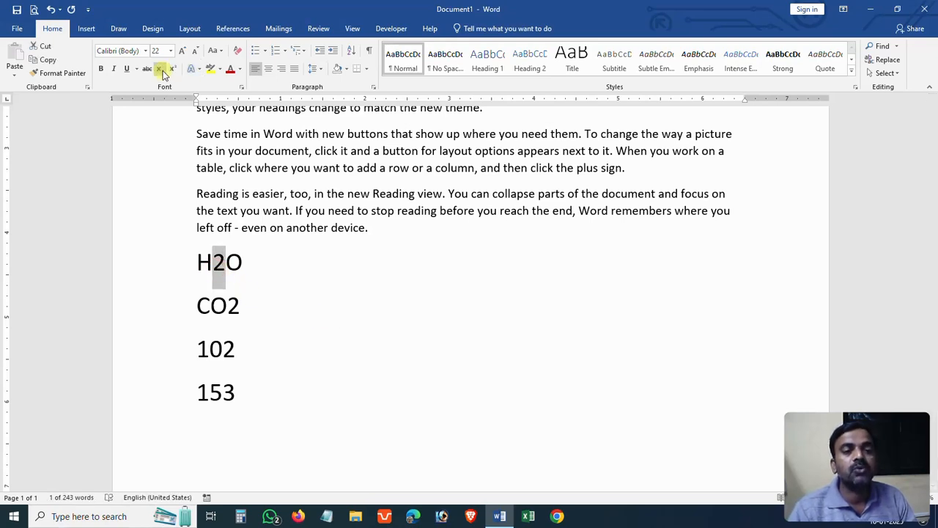
left_click(163, 72)
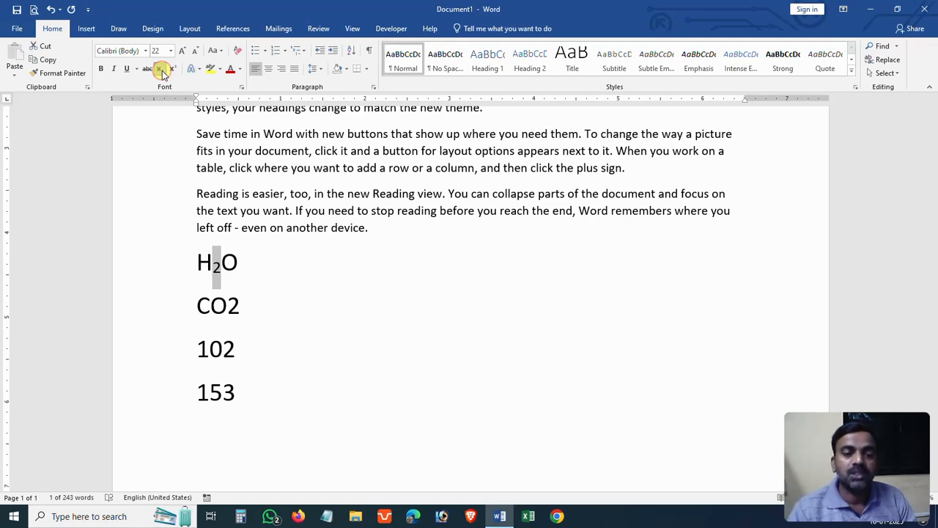
left_click_drag(226, 305, 240, 311)
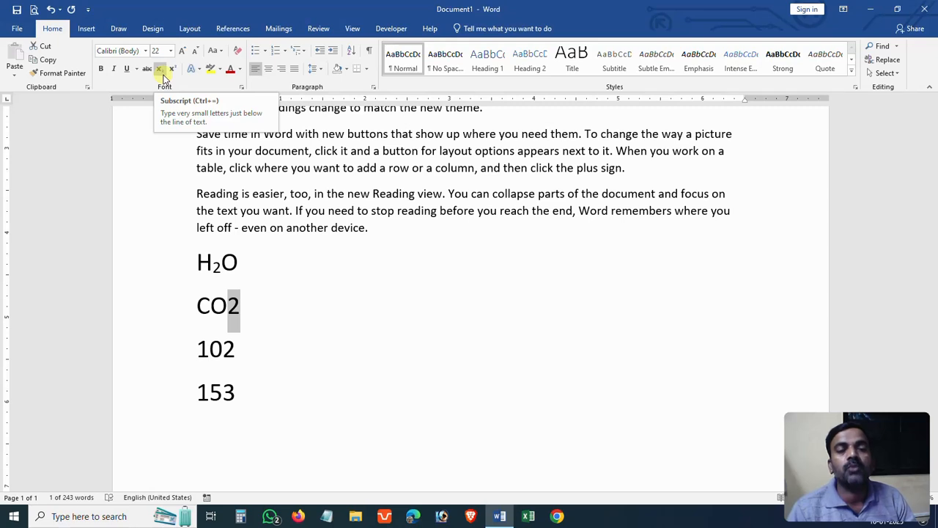
left_click(160, 69)
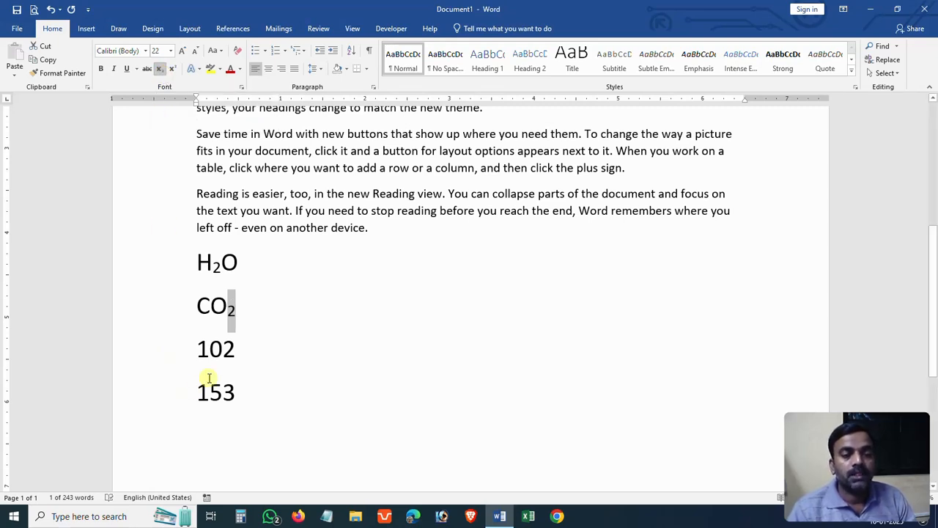
Format the 2 in 102 and the 3 in 153 as superscript.
left_click_drag(223, 350, 234, 351)
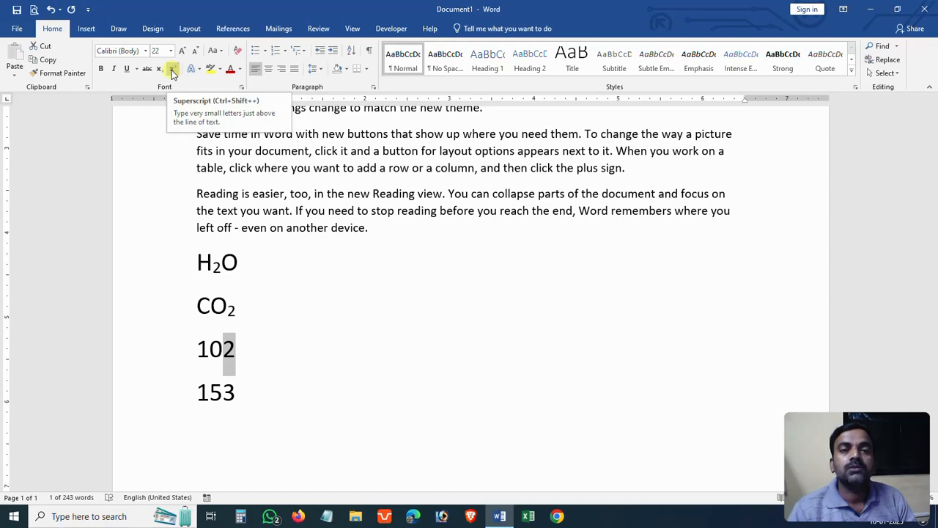
left_click(173, 71)
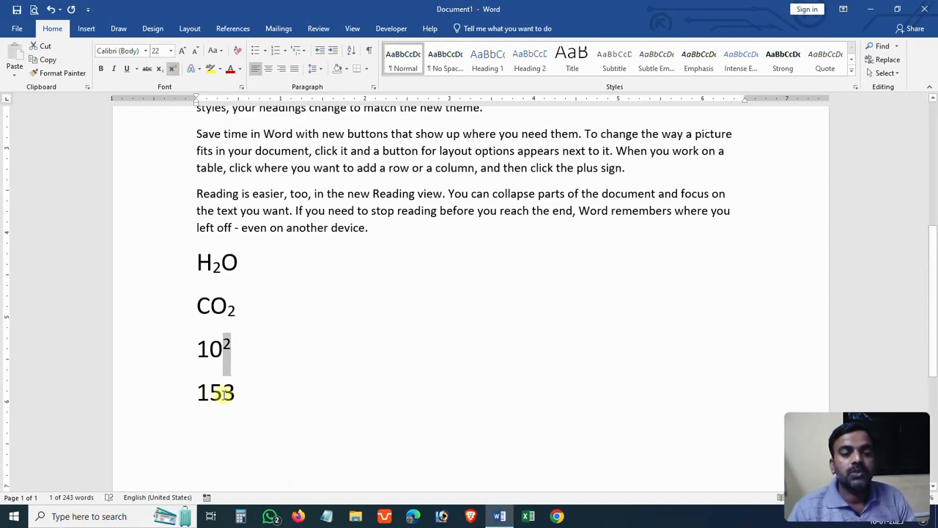
left_click_drag(225, 392, 235, 393)
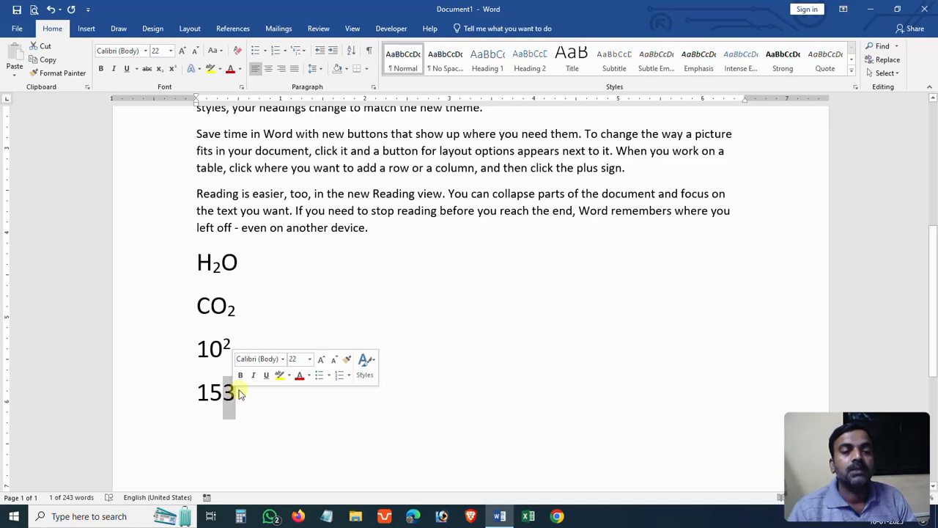
left_click(173, 71)
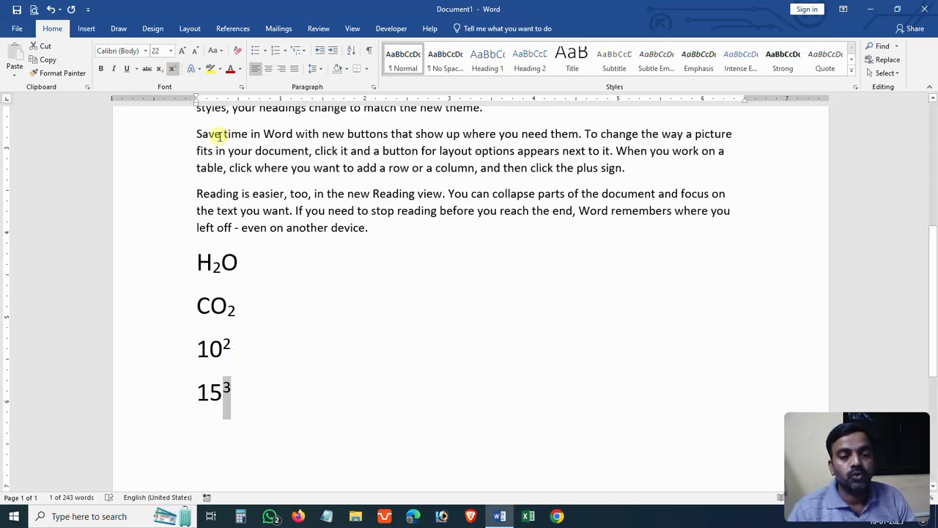
Apply the white-filled, blue-outlined text effect to the word "powerful" in the first paragraph.
scroll(254, 355, "up", 2)
scroll(255, 355, "up", 3)
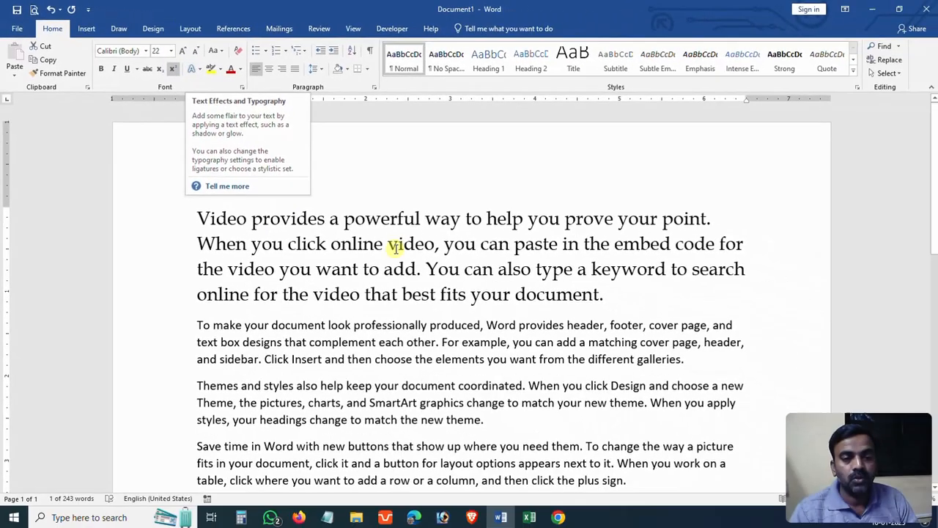
double_click(368, 218)
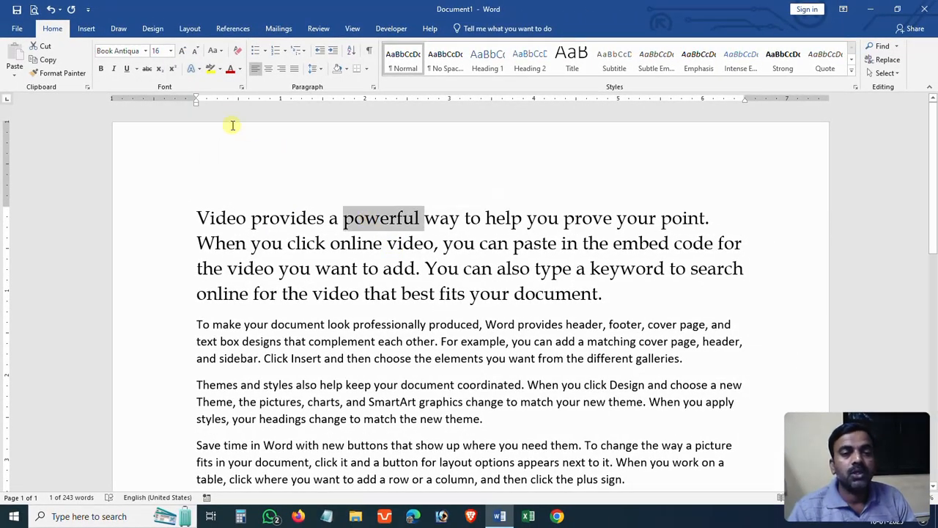
left_click(197, 69)
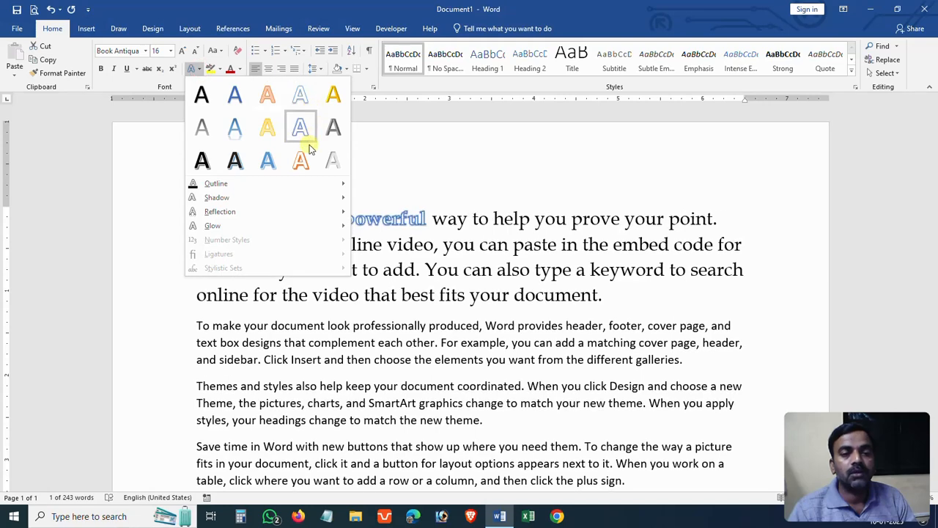
left_click(302, 138)
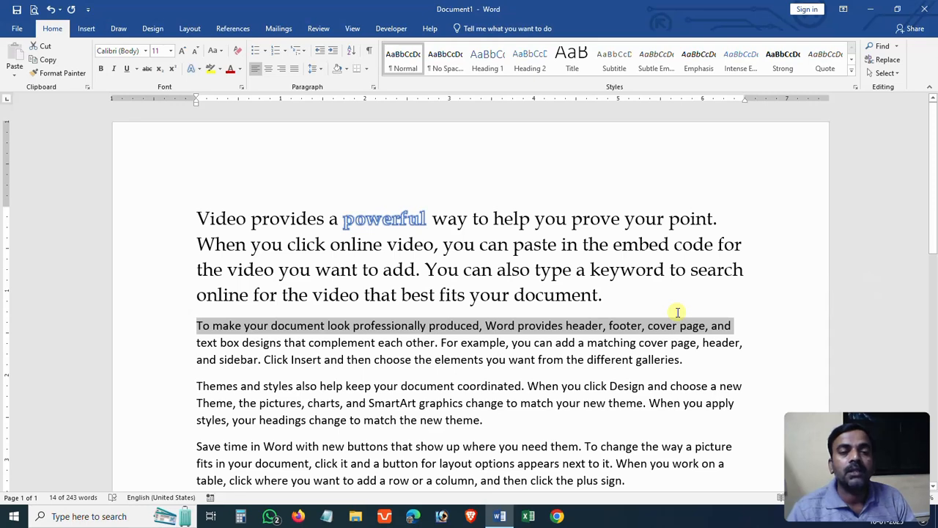
Highlight the first line of the second paragraph in yellow.
left_click(219, 70)
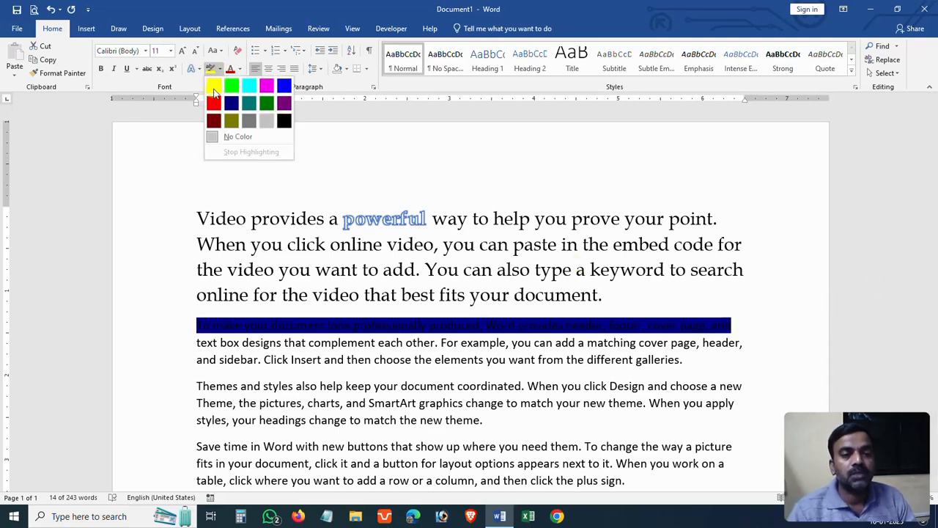
left_click(214, 87)
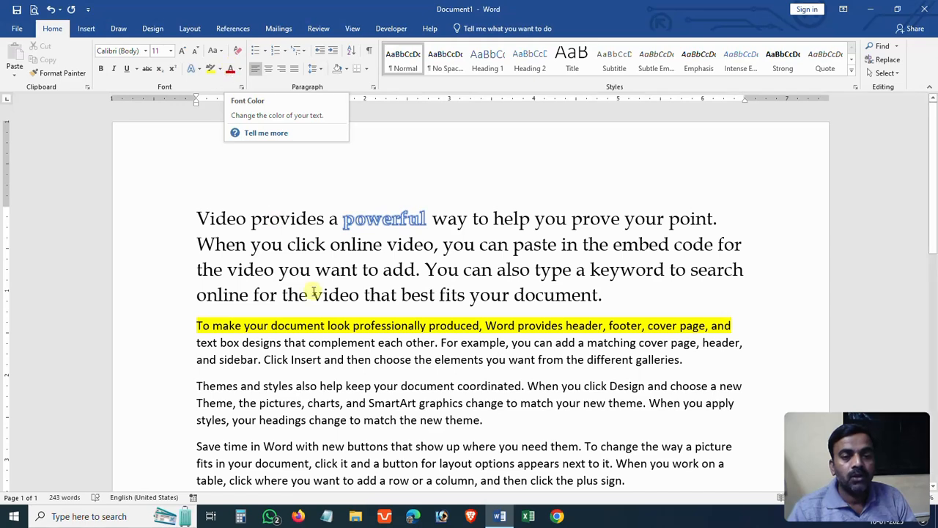
Set the font color of the word "Video" at the start of the first paragraph to red.
left_click_drag(198, 218, 244, 218)
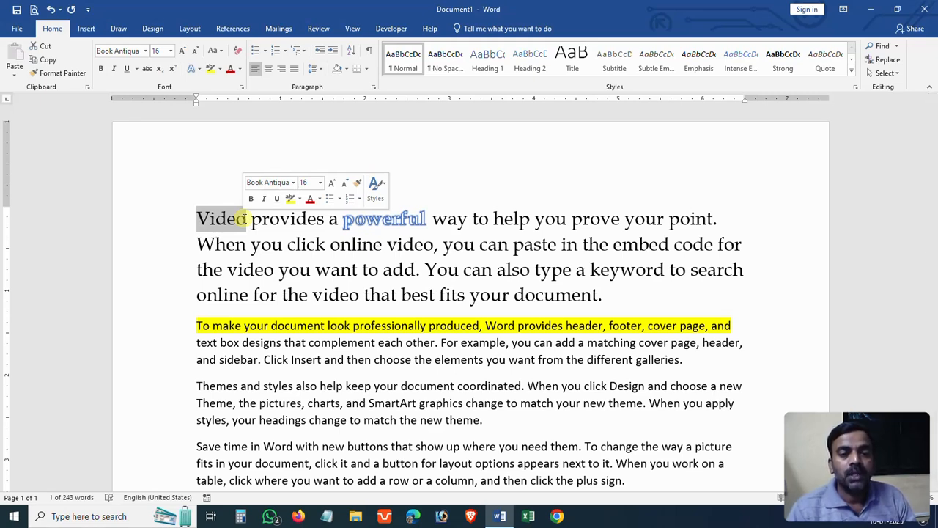
left_click(240, 69)
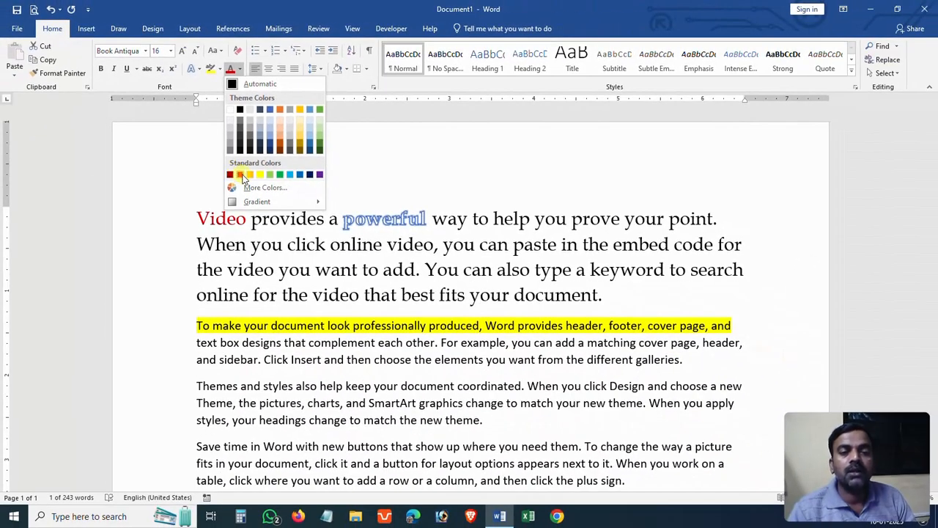
left_click(240, 174)
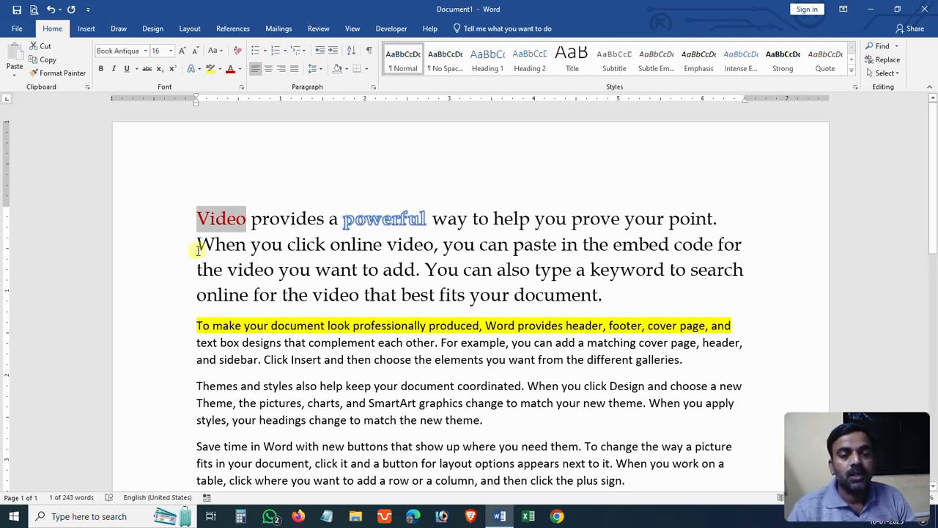
Clear all formatting from the entire document text and check the result down to the last lines.
triple_click(179, 238)
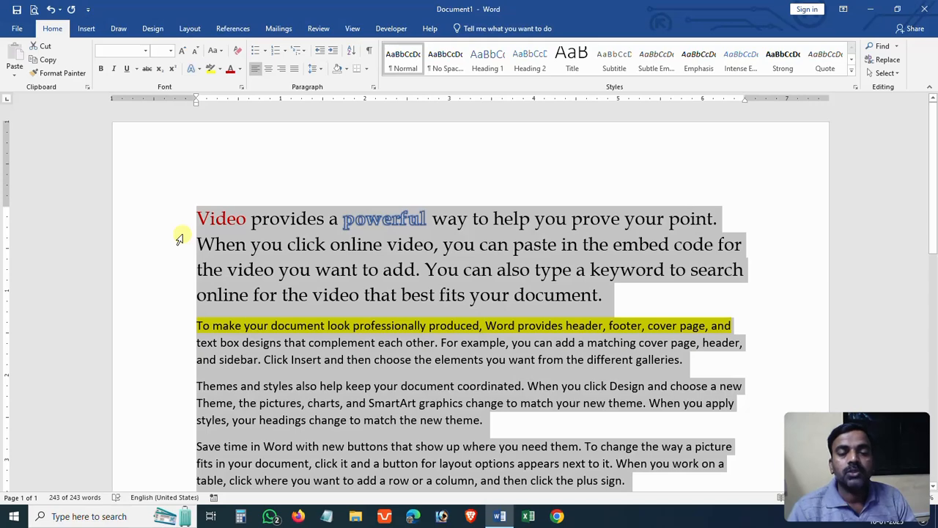
left_click(236, 53)
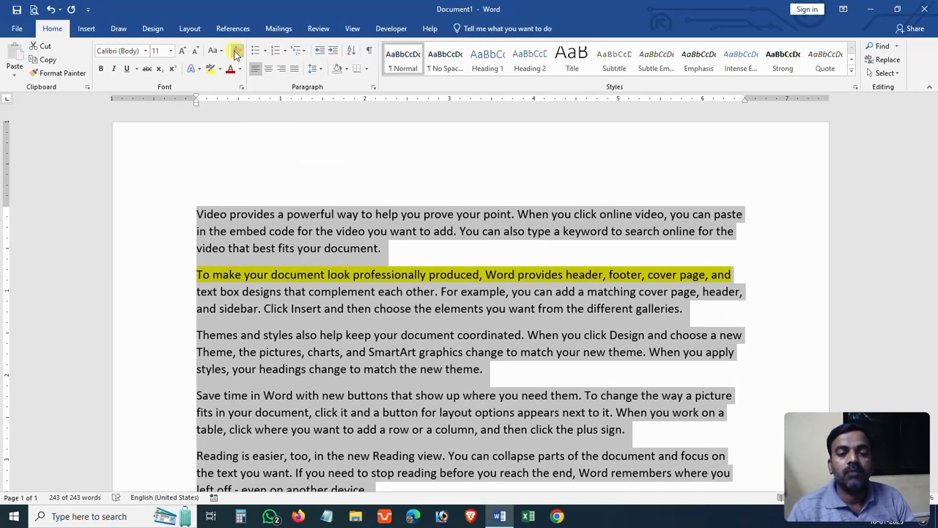
scroll(555, 278, "down", 6)
scroll(272, 293, "up", 5)
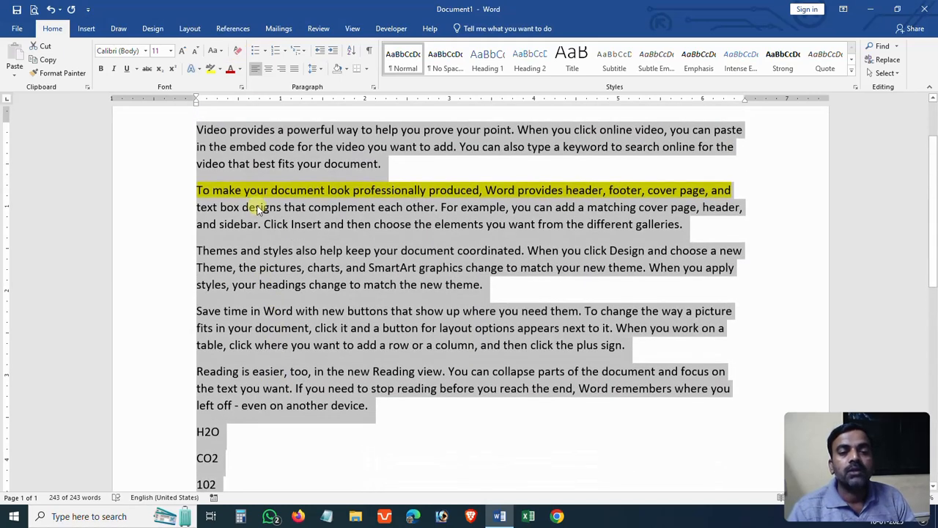
scroll(352, 252, "up", 2)
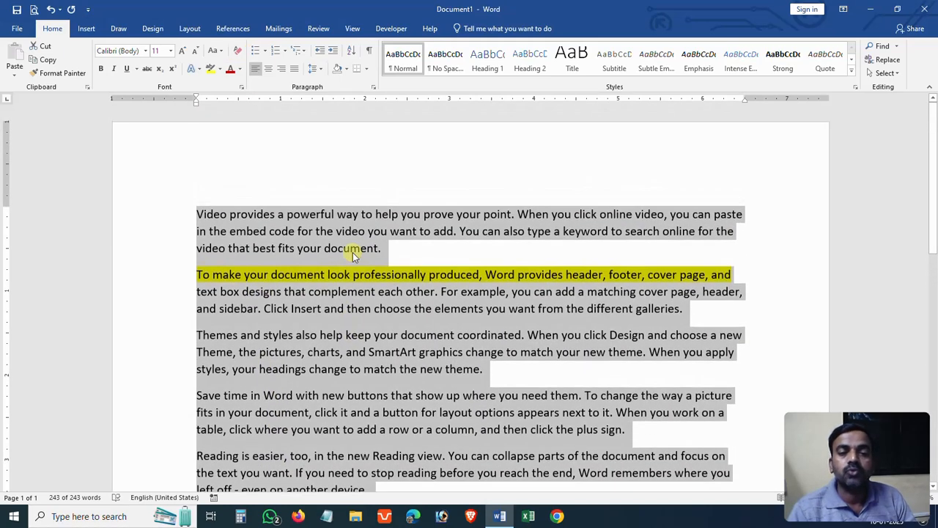
Remove the highlight from the second paragraph's first line by setting its highlight to No Color.
left_click(242, 277)
left_click(170, 277)
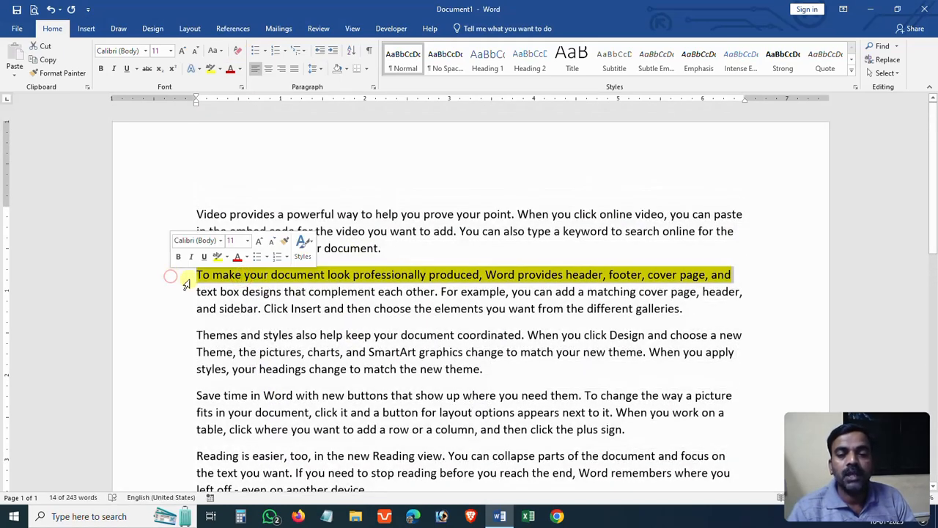
left_click(220, 70)
left_click(226, 137)
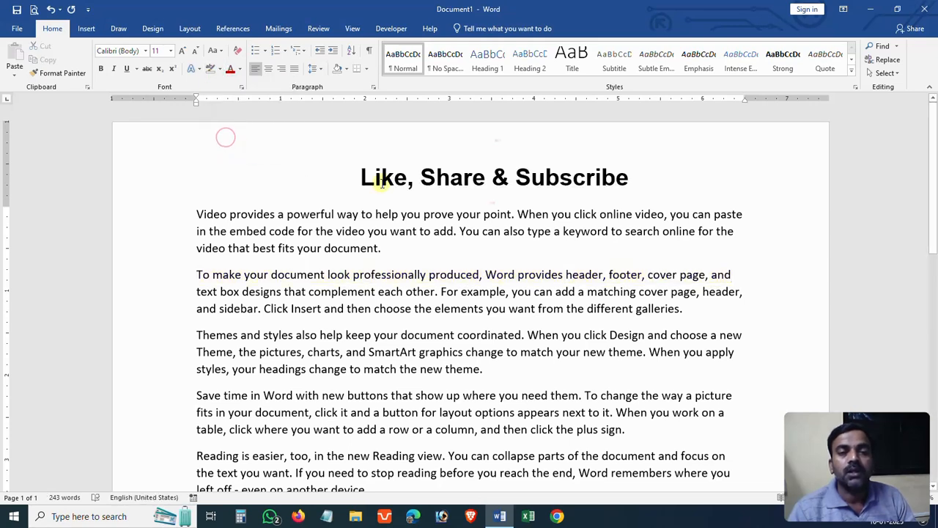